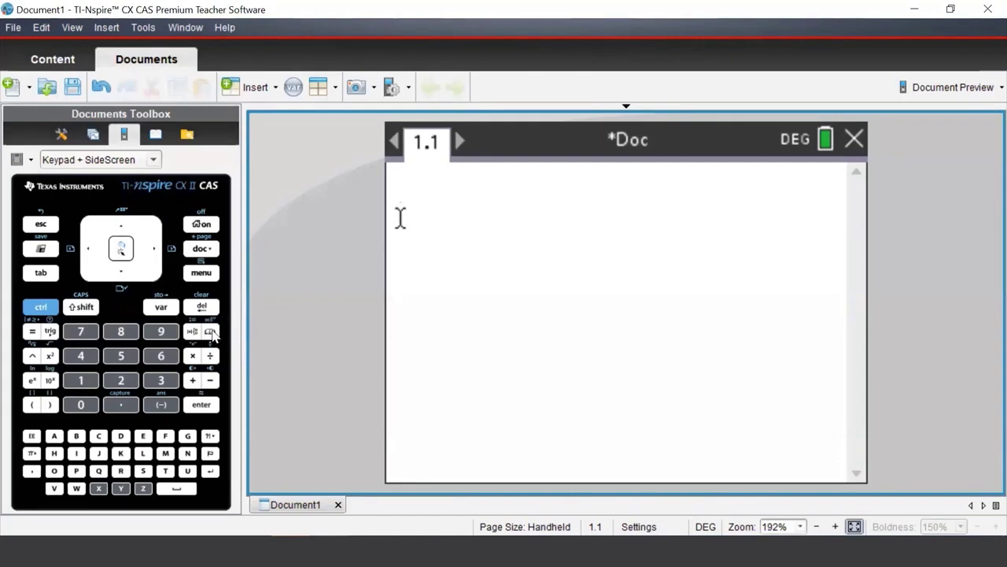
# Launch the Conversion Assistant from the catalog's unit conversion section (tab 3).
pyautogui.click(210, 331)
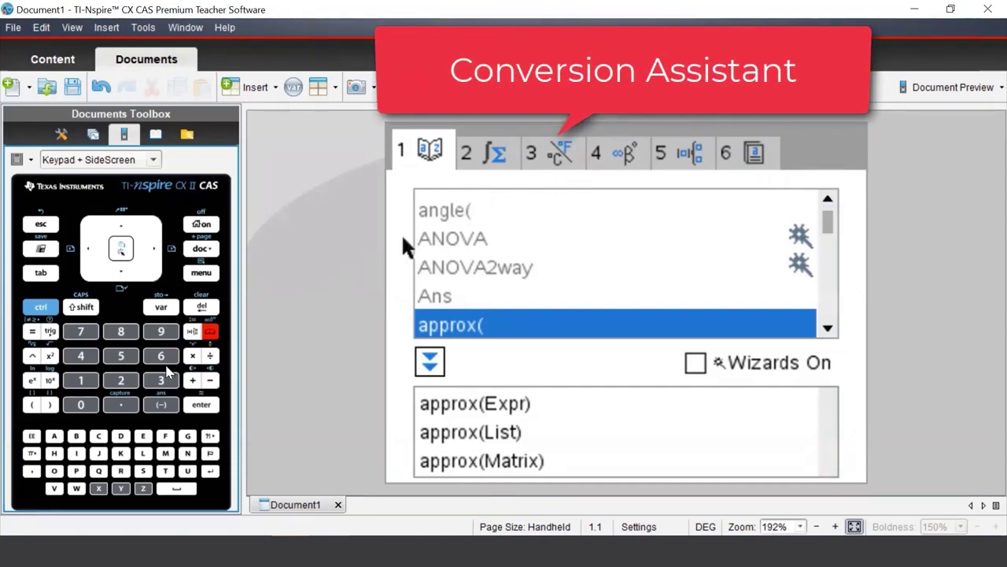
pyautogui.press('3')
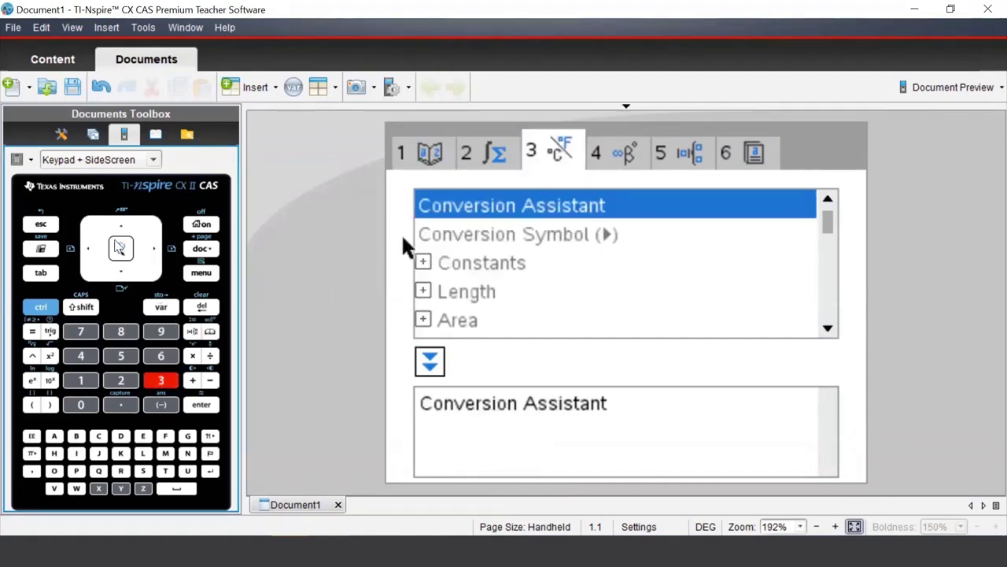
pyautogui.press('Return')
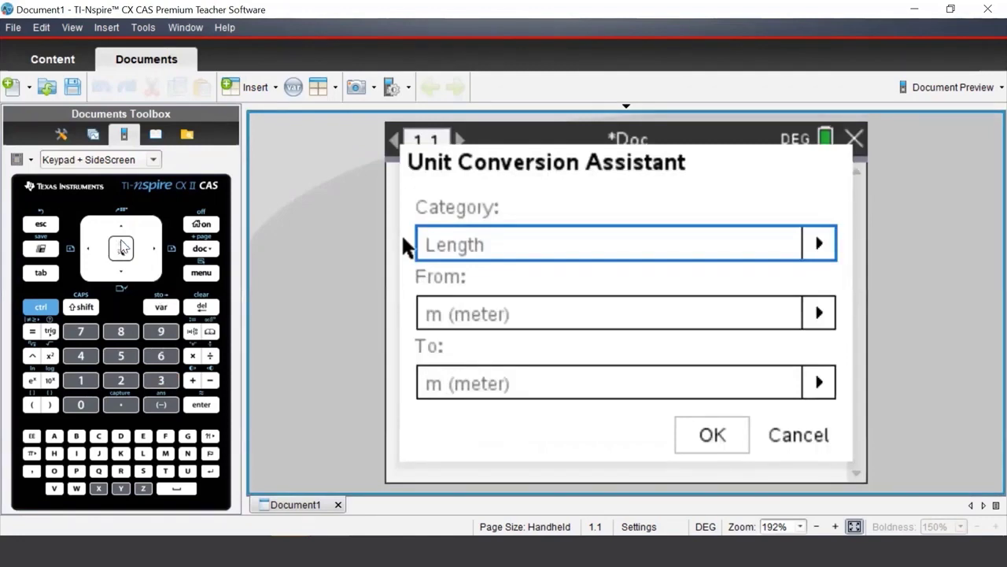
# Select Length as the category in the Unit Conversion Assistant.
pyautogui.press('Right')
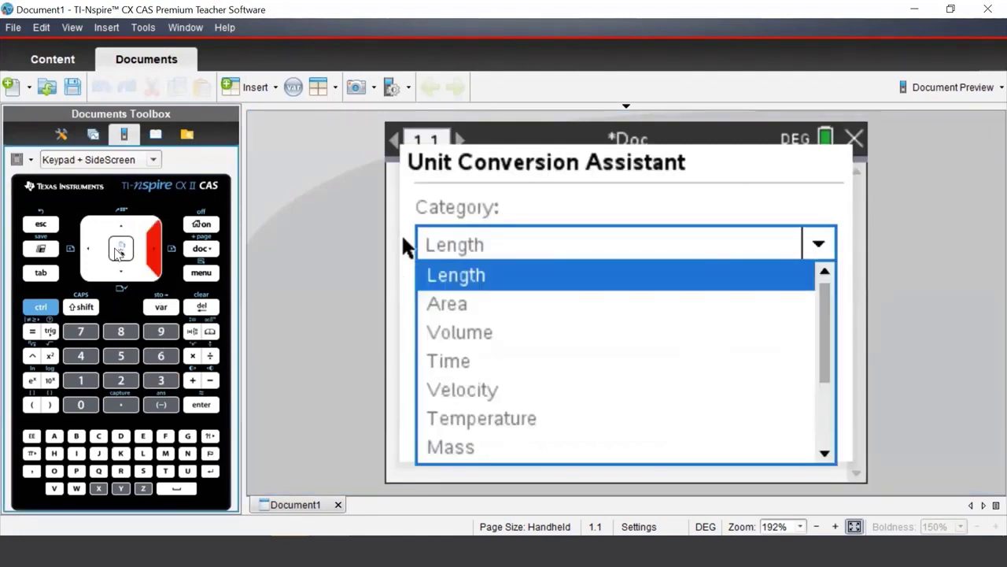
pyautogui.click(121, 276)
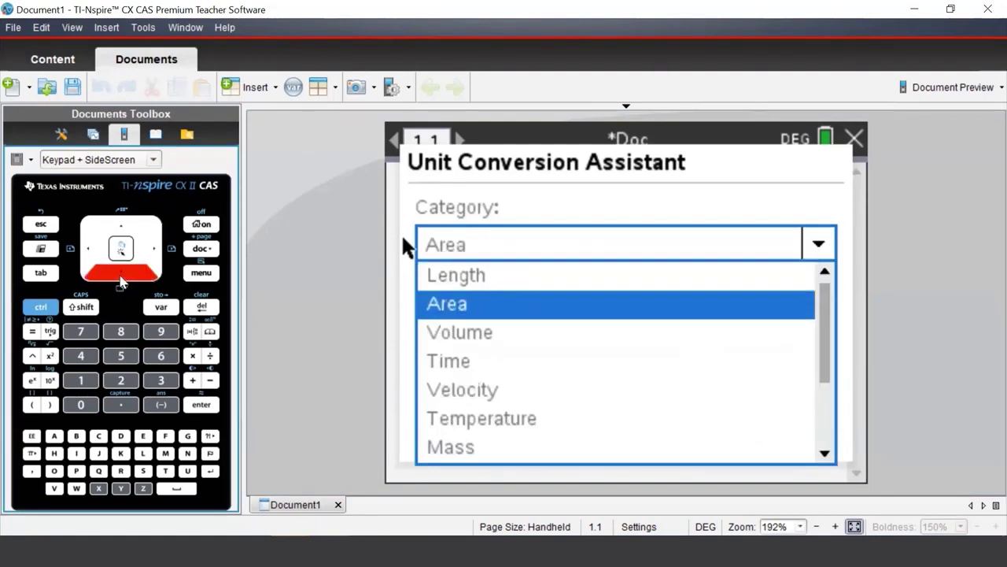
pyautogui.click(121, 277)
pyautogui.click(121, 277)
pyautogui.click(121, 277)
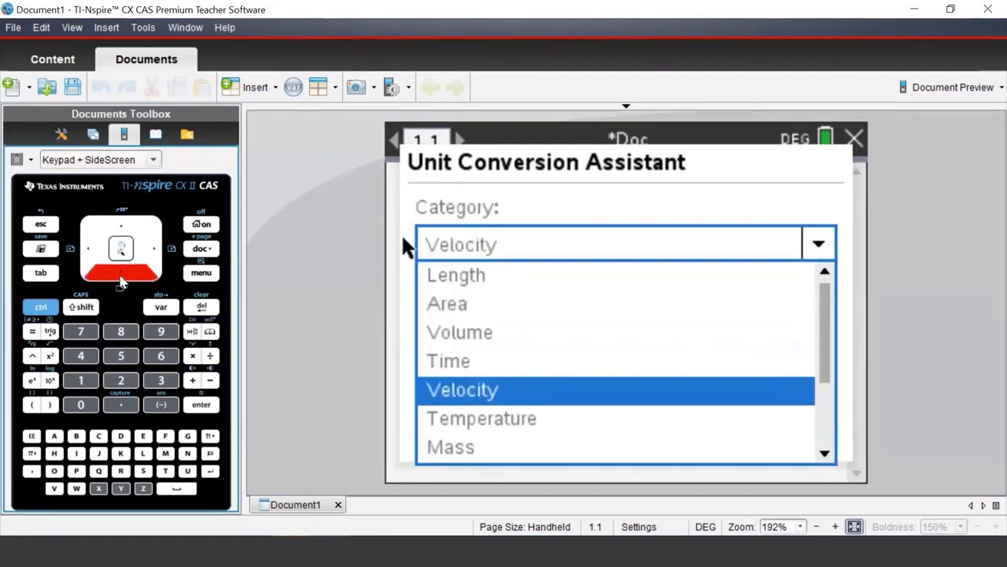
pyautogui.click(118, 228)
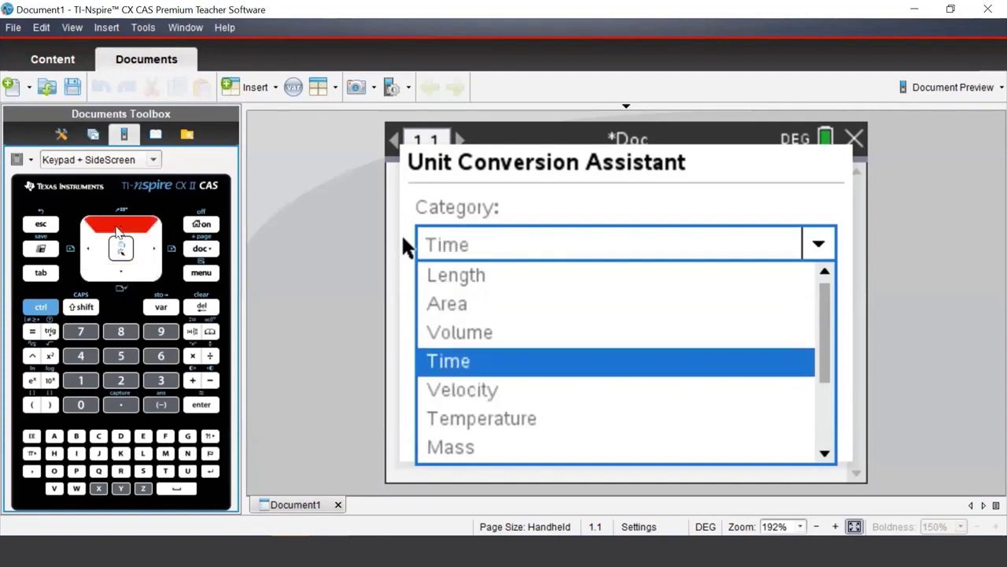
pyautogui.click(118, 228)
pyautogui.click(118, 228)
pyautogui.click(118, 248)
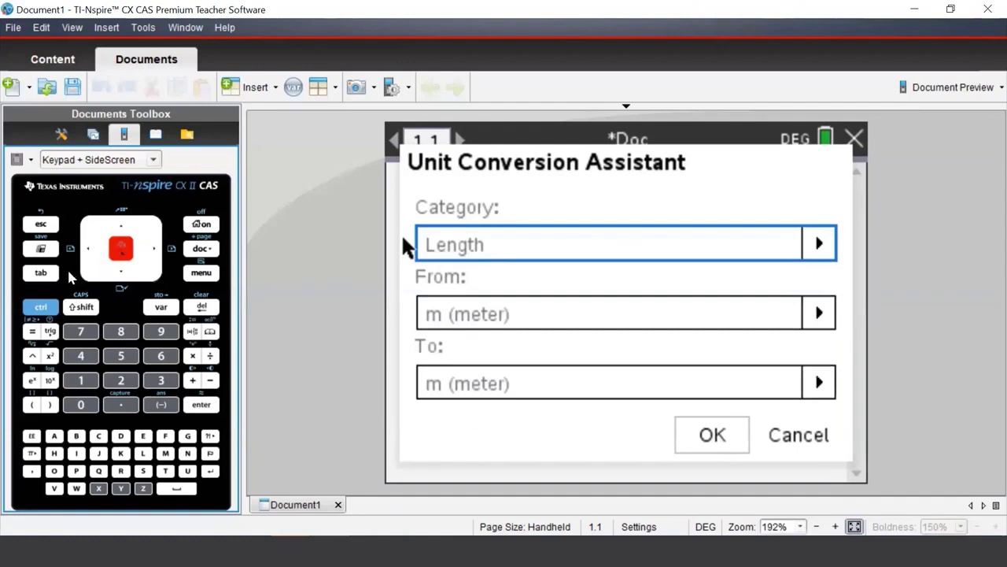
# Set From m and To km (kilometer), pasting 'Ans _m▸_km' onto the entry line.
pyautogui.click(38, 274)
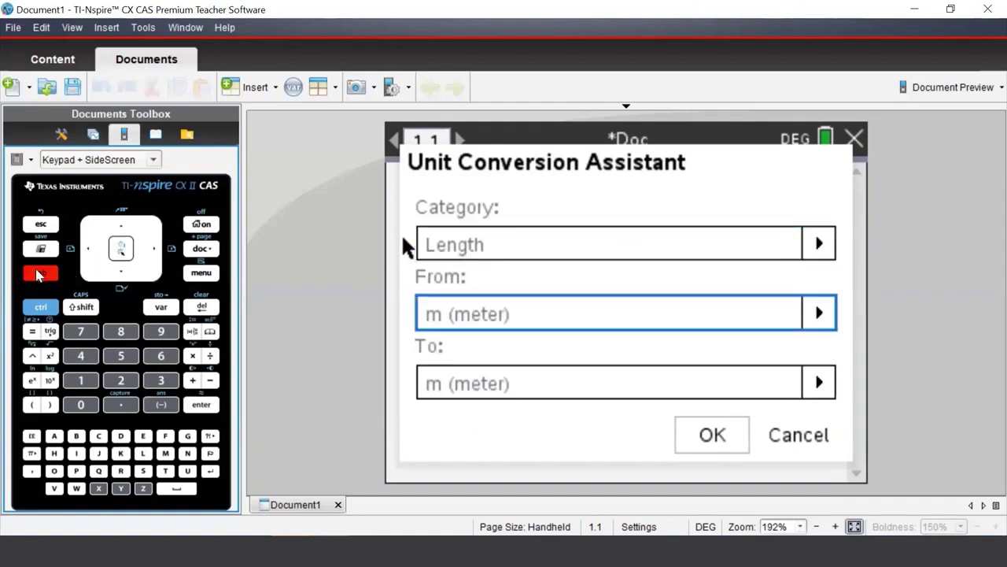
pyautogui.click(38, 274)
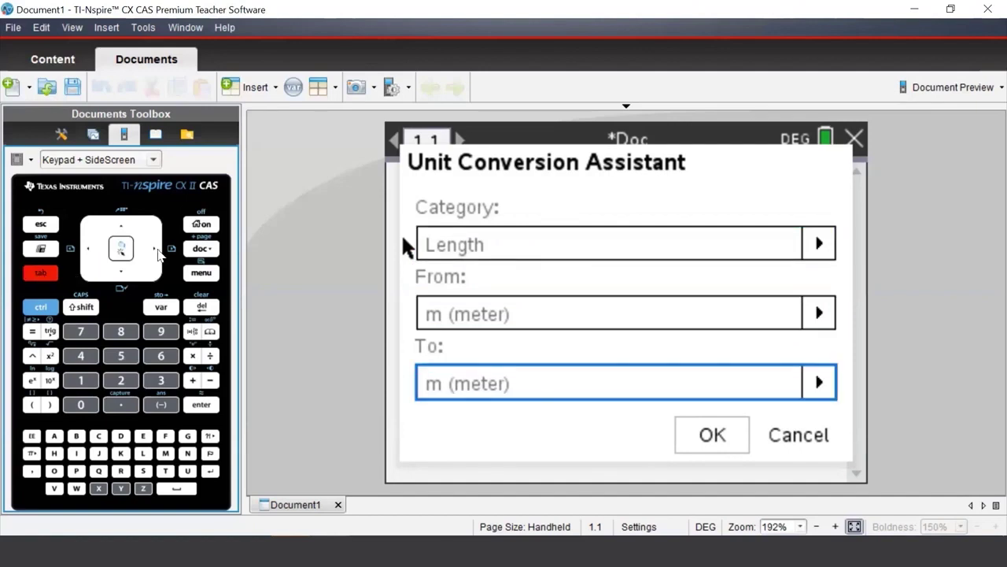
pyautogui.click(158, 252)
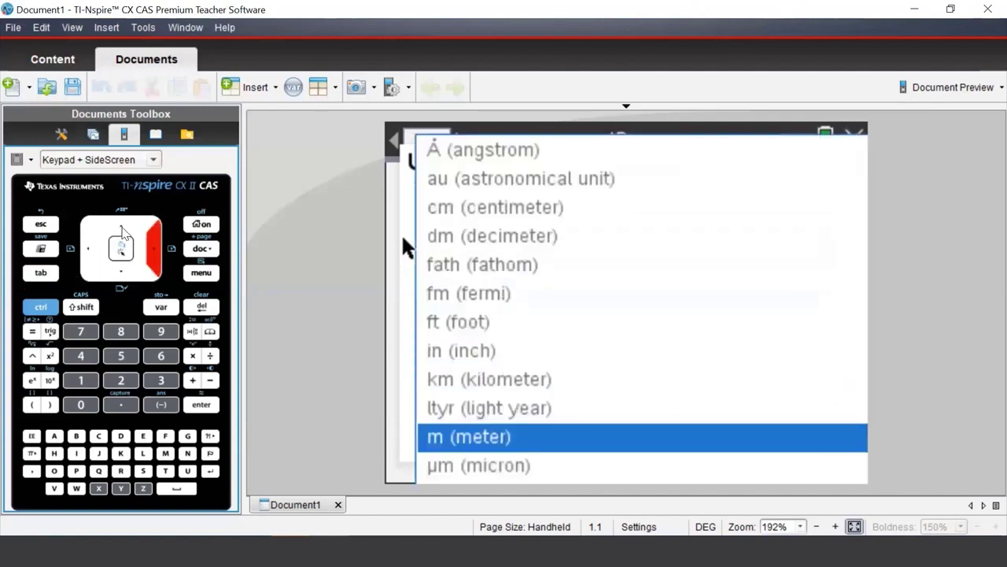
pyautogui.click(122, 229)
pyautogui.click(122, 229)
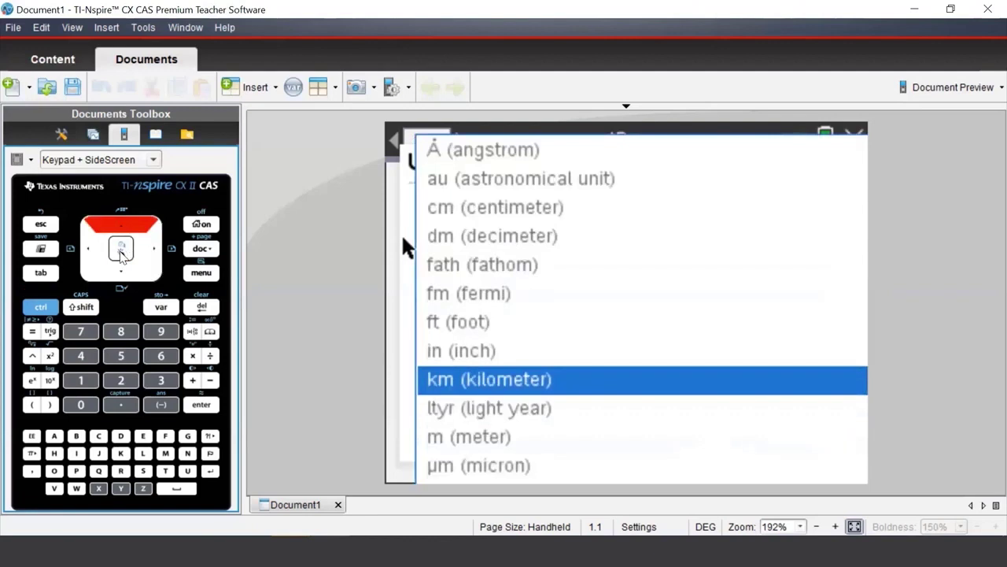
pyautogui.click(120, 253)
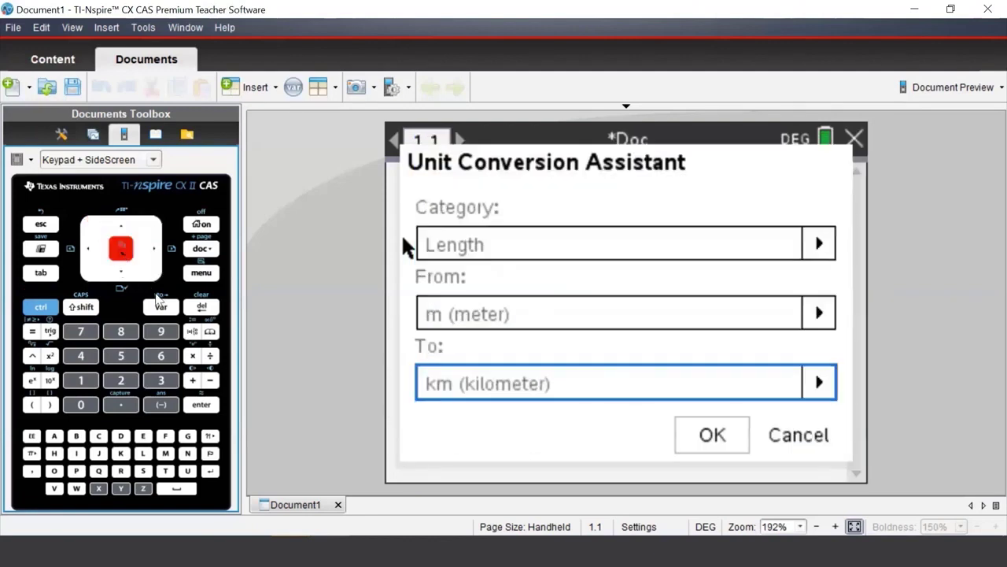
pyautogui.click(202, 405)
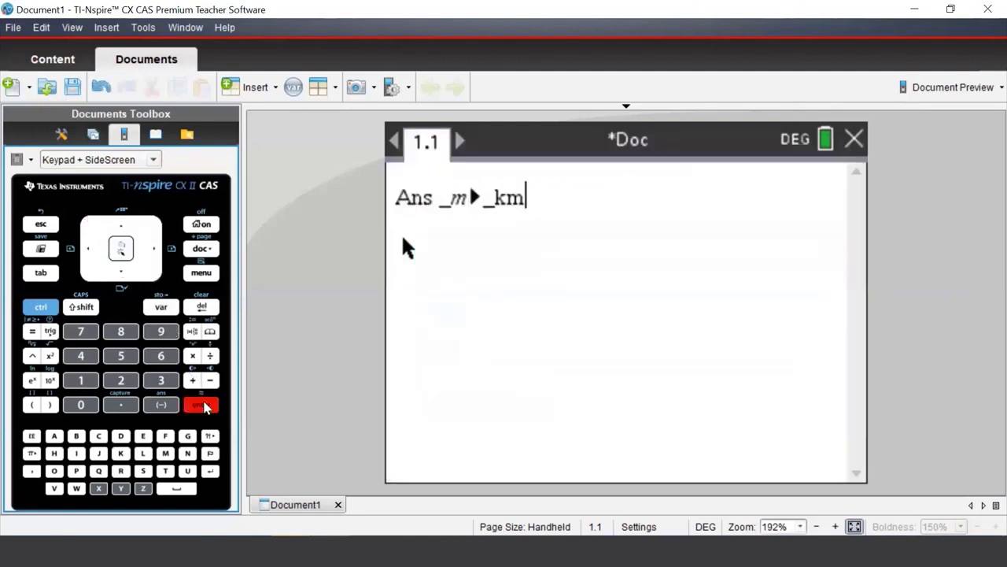
# Delete the Ans placeholder in front of _m in the conversion entry.
pyautogui.click(92, 253)
pyautogui.click(92, 254)
pyautogui.click(92, 253)
pyautogui.click(92, 253)
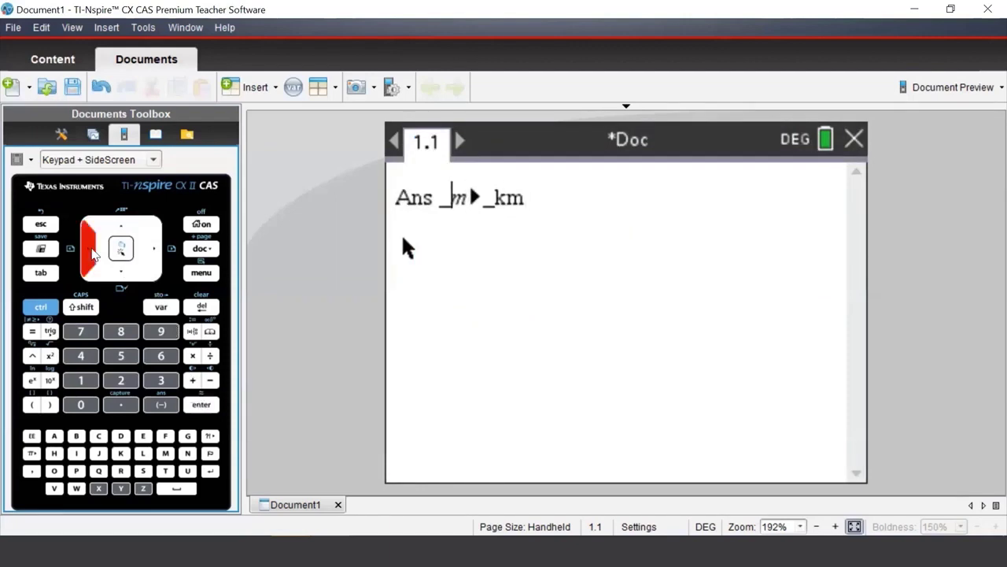
pyautogui.click(92, 254)
pyautogui.click(92, 253)
pyautogui.click(203, 309)
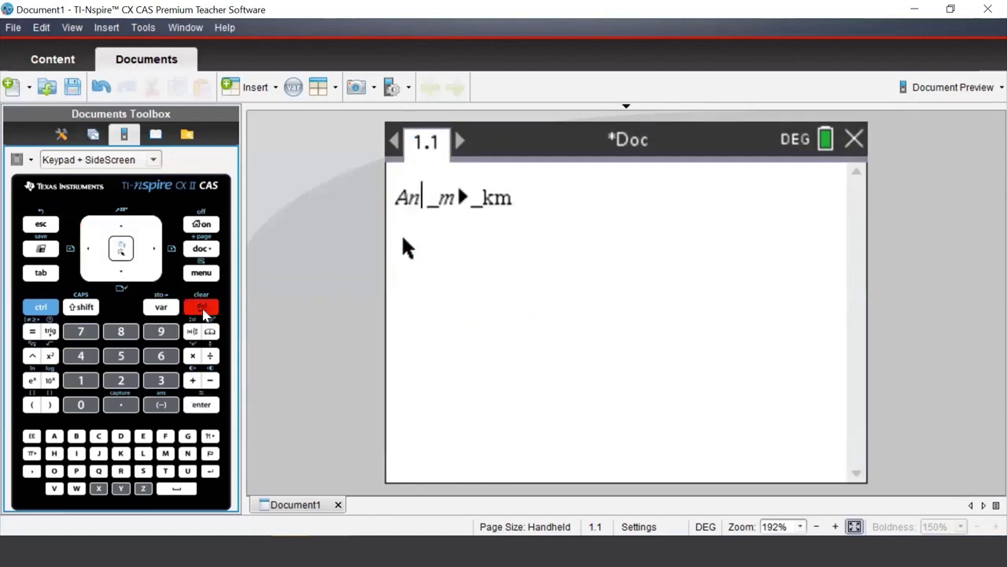
pyautogui.click(203, 309)
pyautogui.click(203, 309)
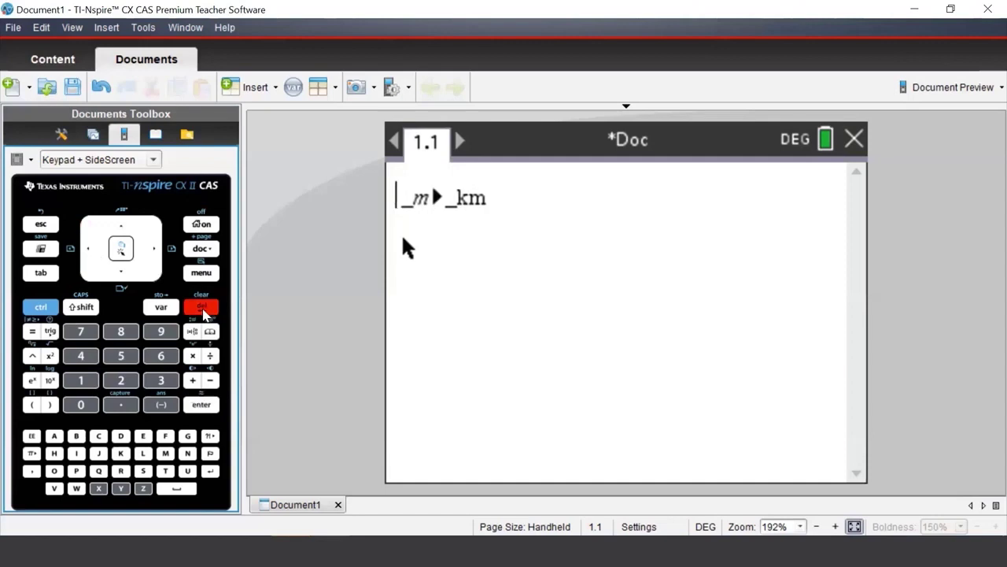
# Enter 850 in its place and evaluate, giving 0.85 _km.
pyautogui.click(120, 333)
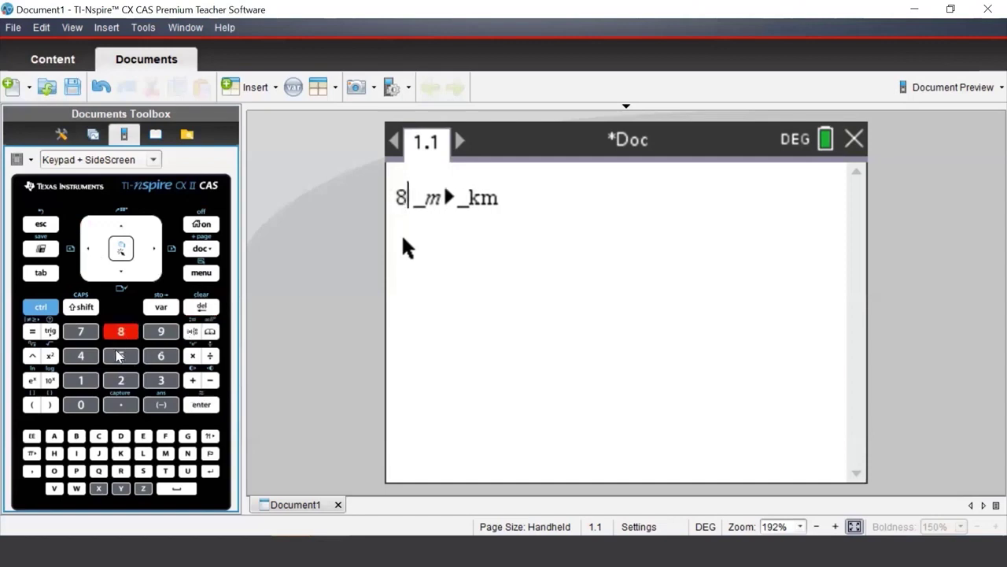
pyautogui.click(118, 356)
pyautogui.click(80, 405)
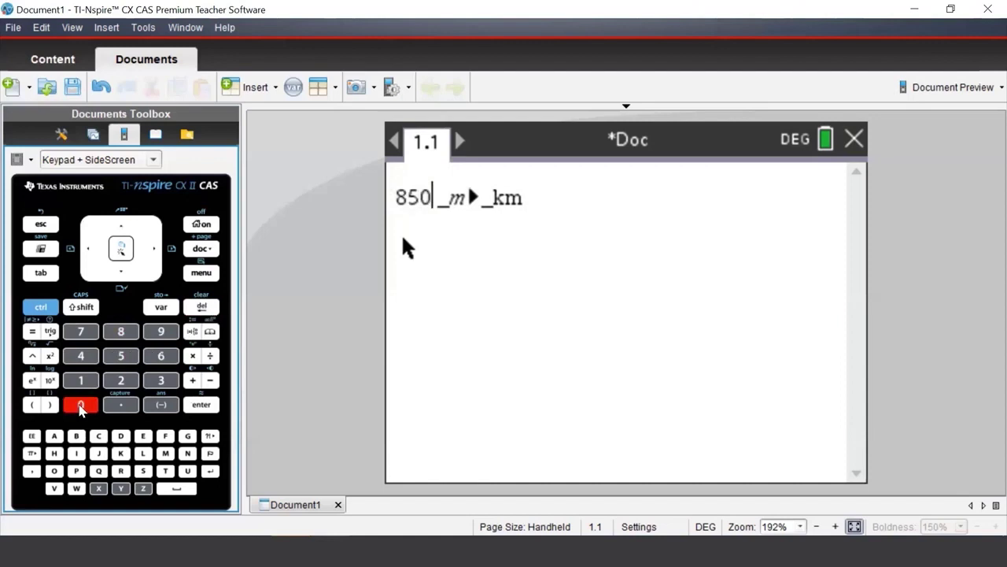
pyautogui.click(204, 405)
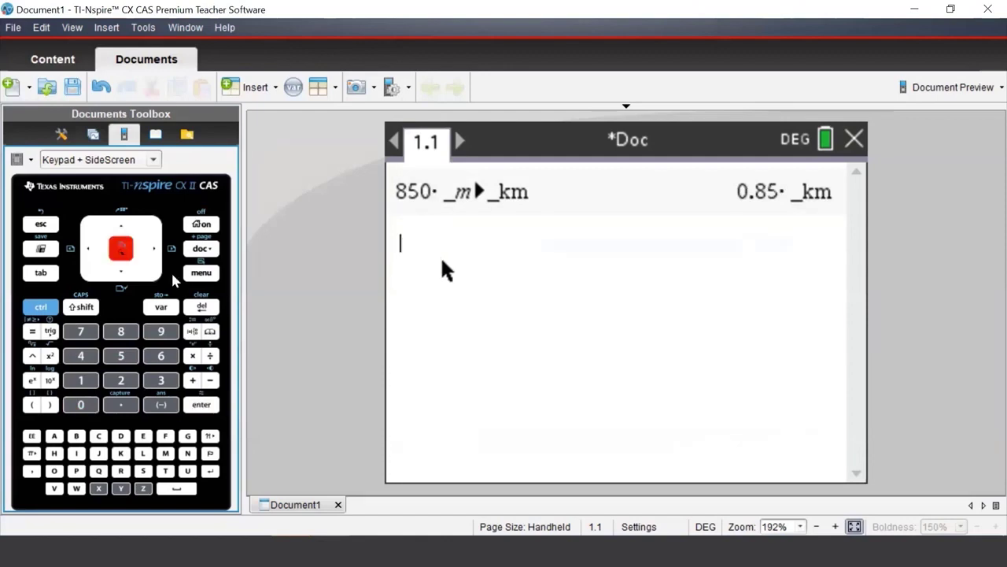
# Type 45, reopen the Conversion Assistant and choose the Velocity category.
pyautogui.click(82, 355)
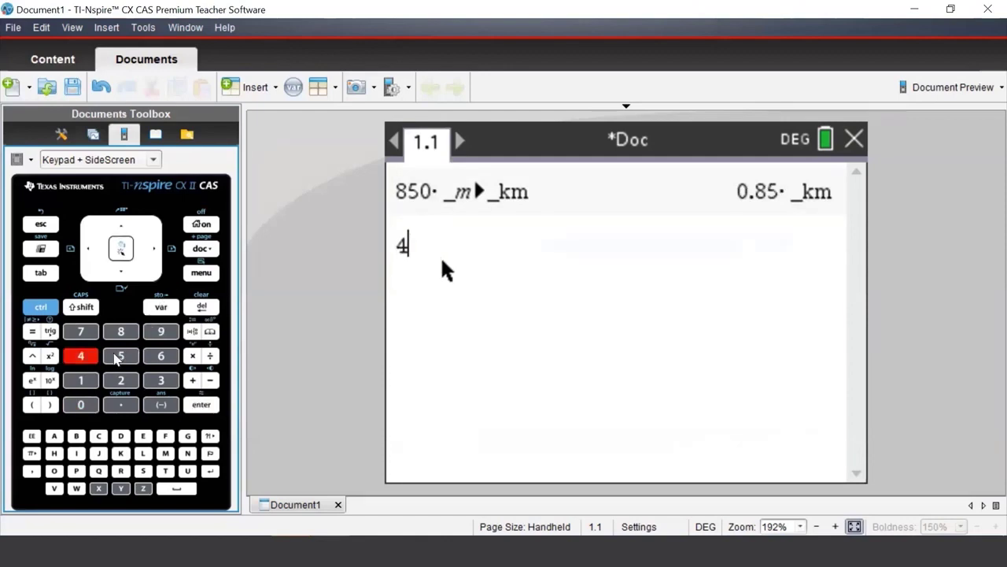
pyautogui.click(118, 358)
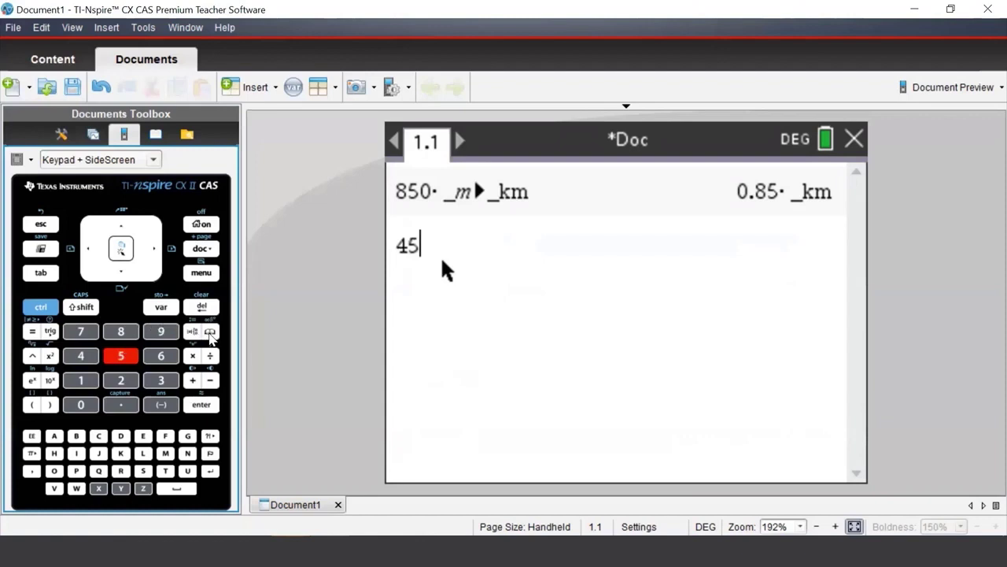
pyautogui.click(210, 333)
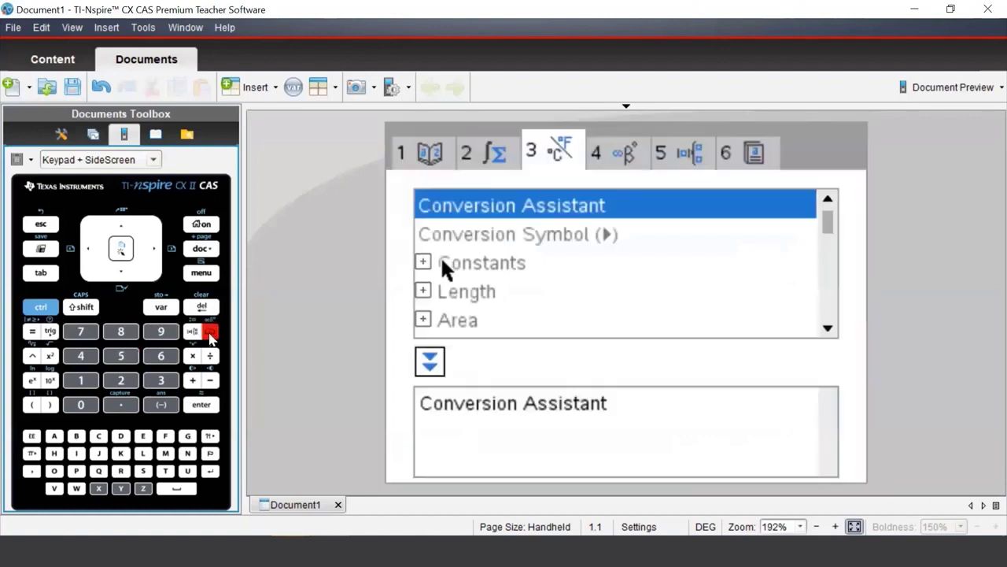
pyautogui.click(121, 249)
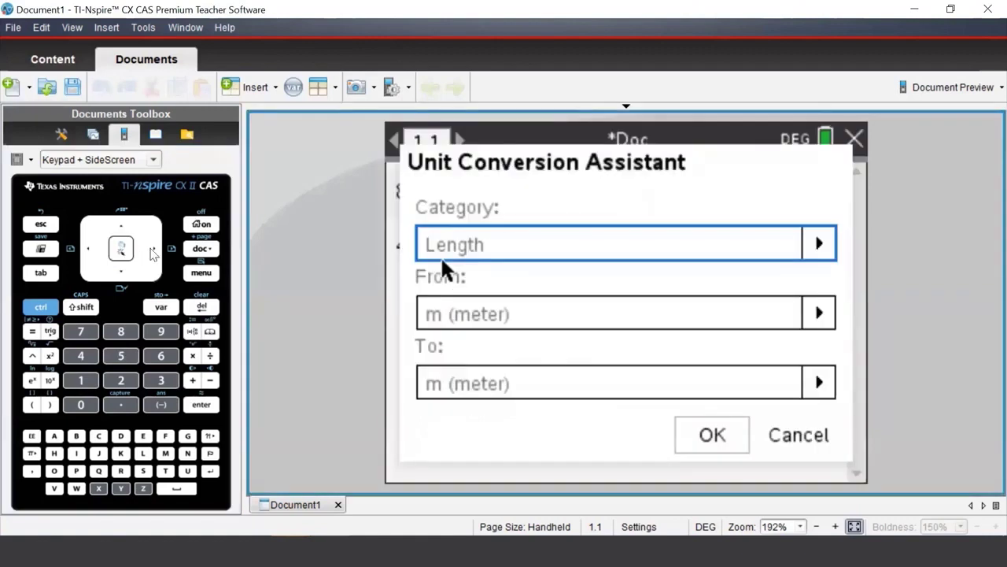
pyautogui.click(152, 250)
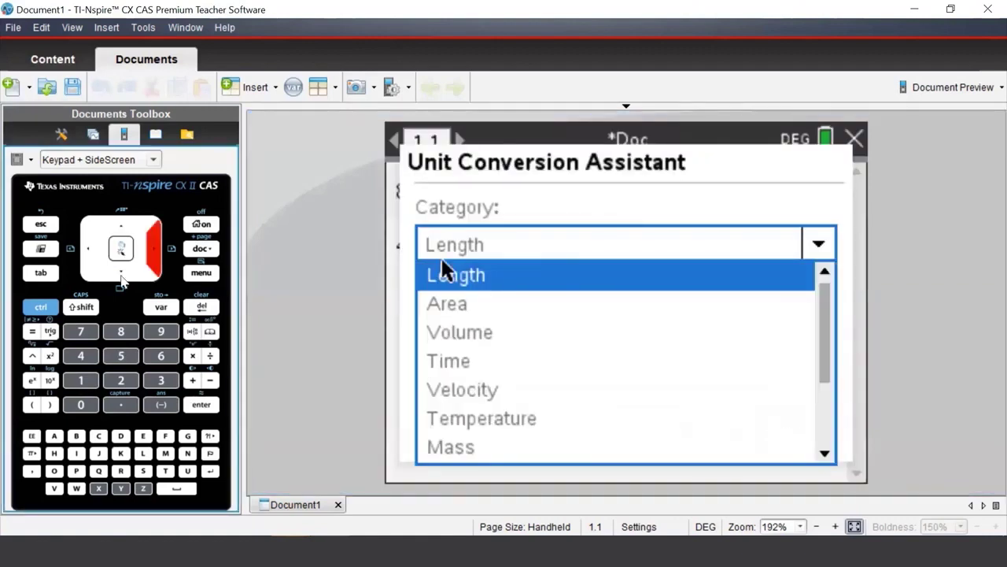
pyautogui.click(121, 279)
pyautogui.click(122, 279)
pyautogui.click(122, 279)
pyautogui.click(122, 279)
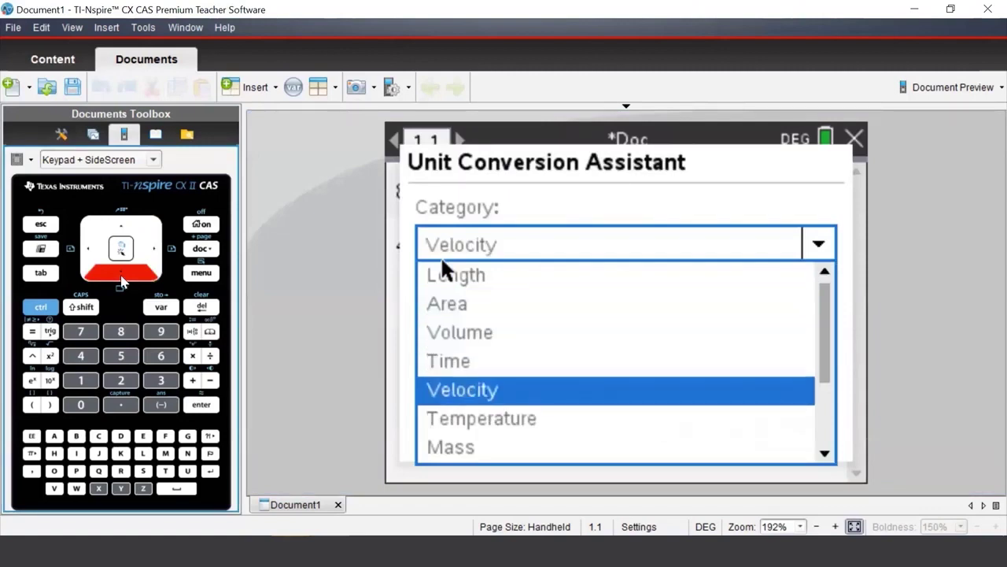
pyautogui.click(122, 248)
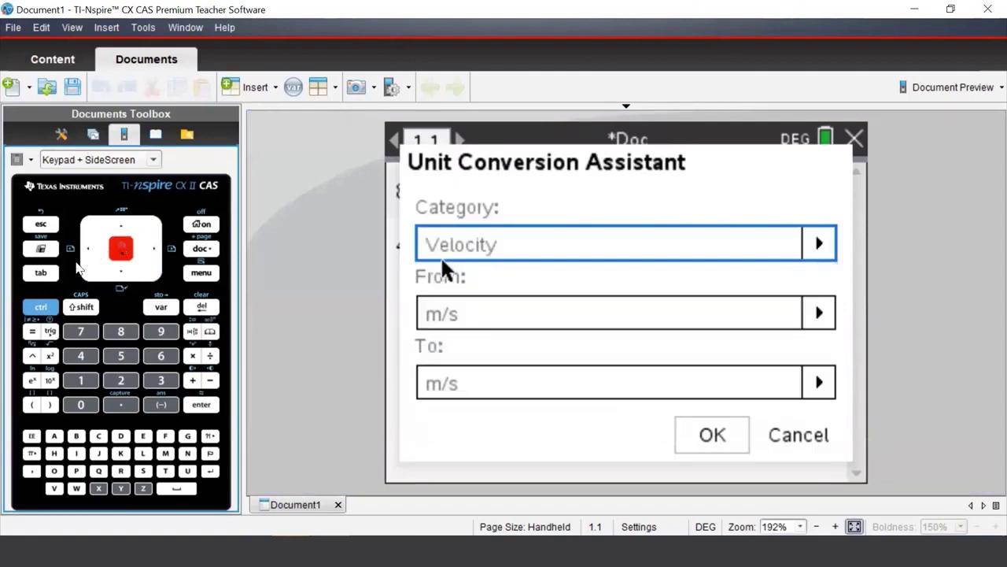
# Convert from km/h to m/s, inserting '45 _km/_hr ▸ _m/_s'.
pyautogui.click(45, 274)
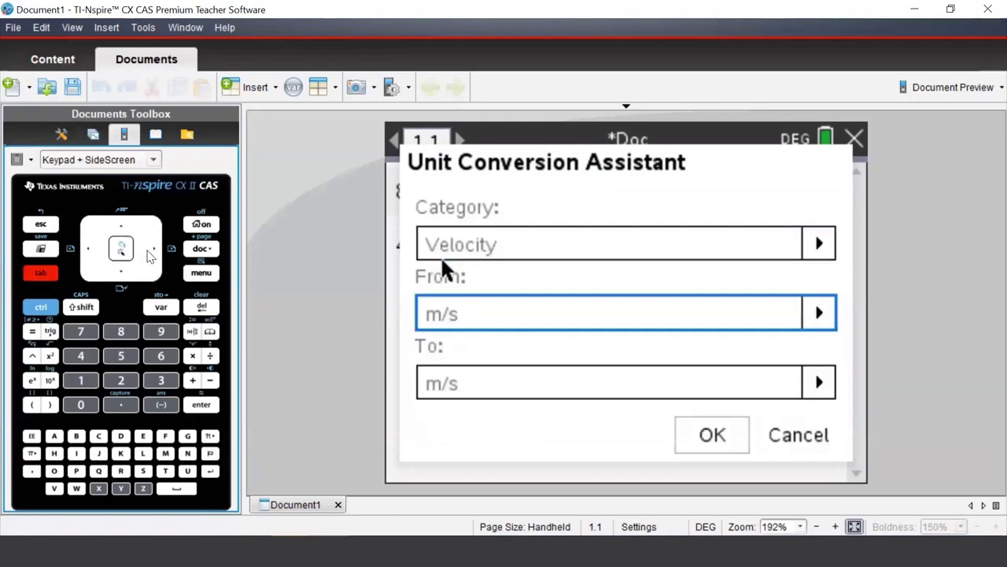
pyautogui.click(151, 250)
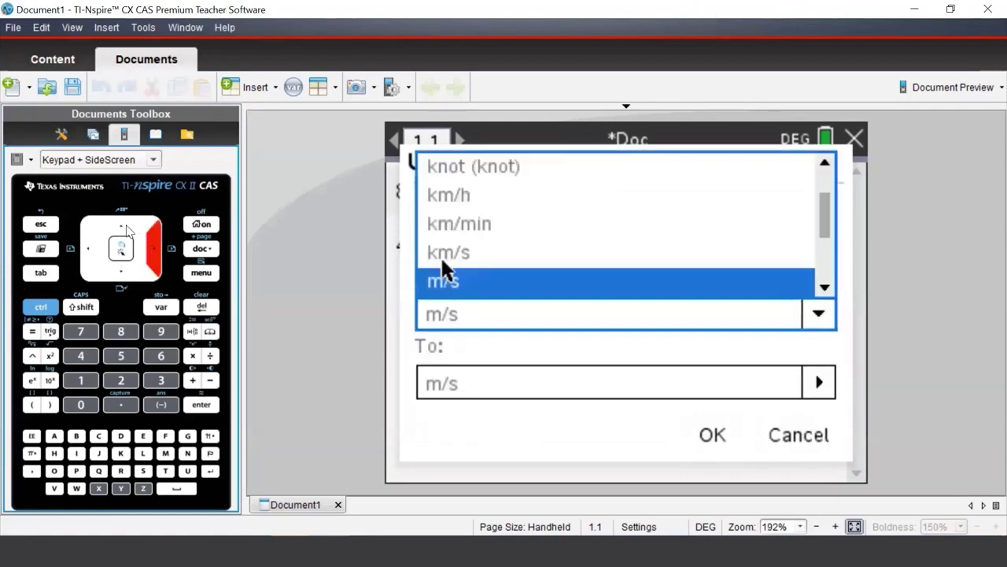
pyautogui.click(121, 227)
pyautogui.click(121, 227)
pyautogui.click(122, 228)
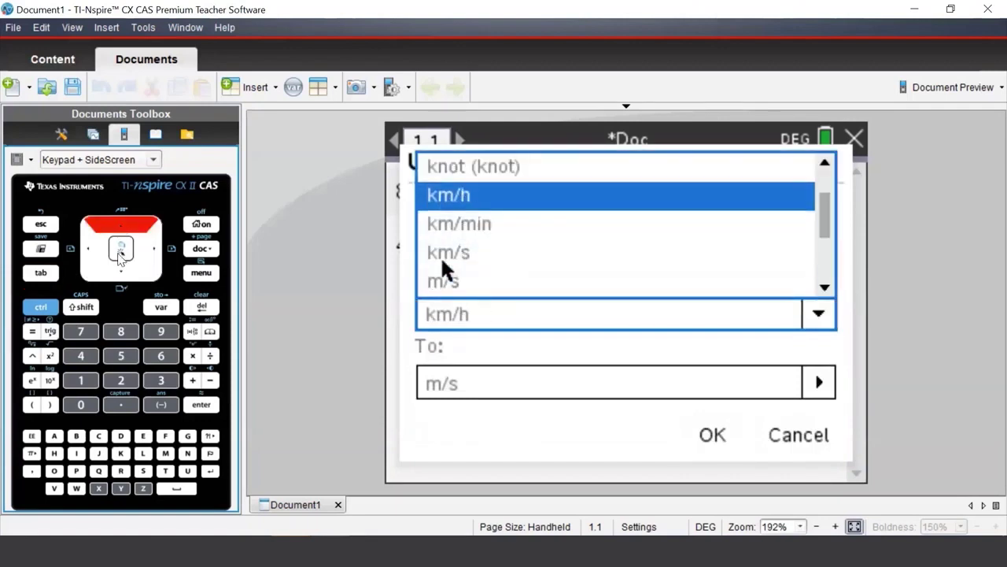
pyautogui.click(122, 253)
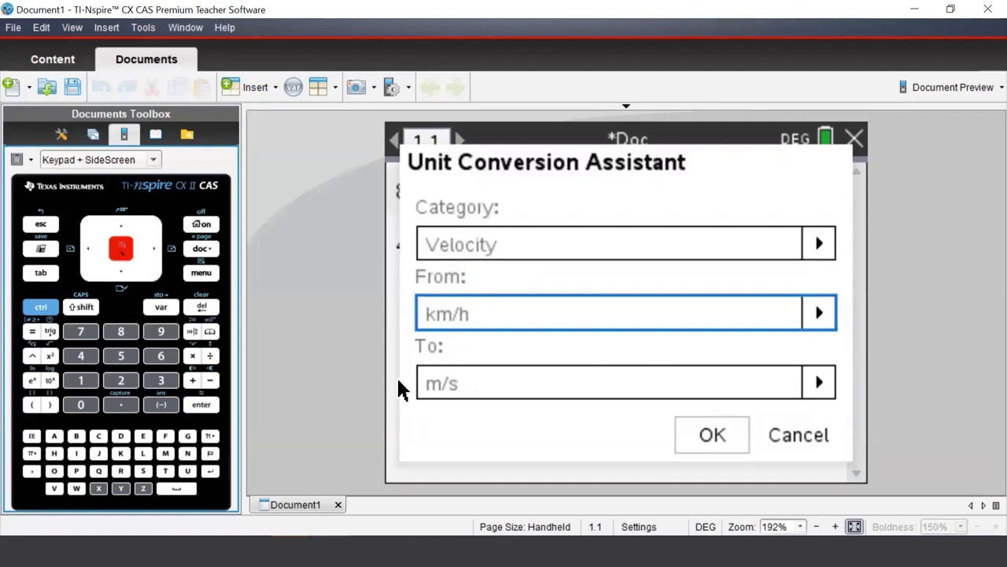
pyautogui.click(710, 435)
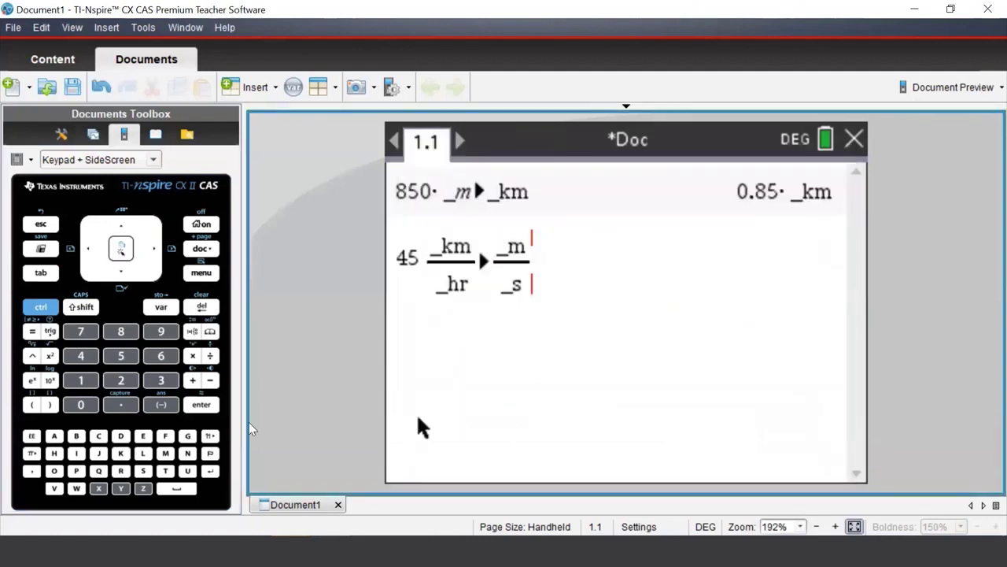
# Evaluate the speed to 12.5 _m/_s and type 30.12 on a new line.
pyautogui.click(208, 409)
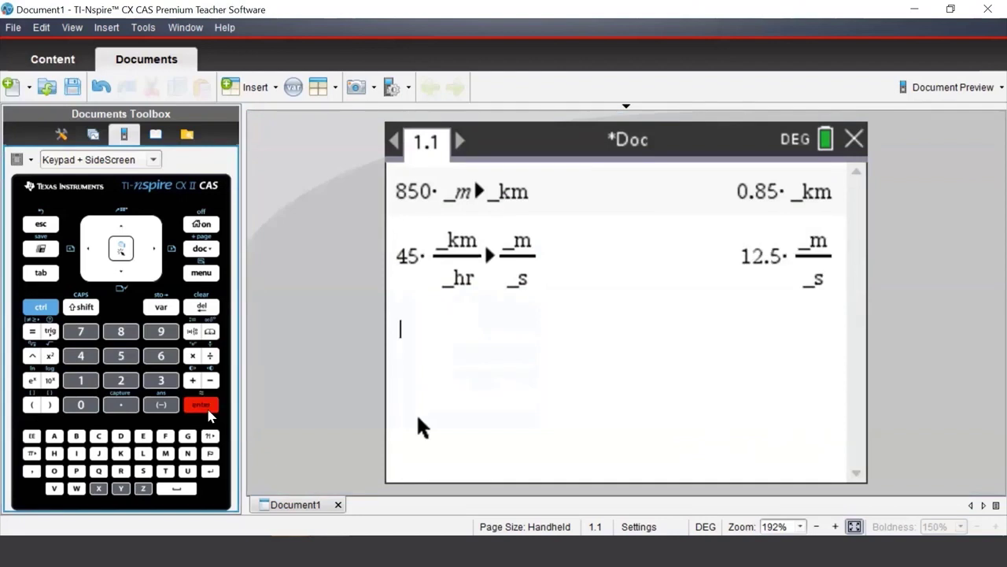
pyautogui.click(161, 380)
pyautogui.click(87, 404)
pyautogui.click(120, 405)
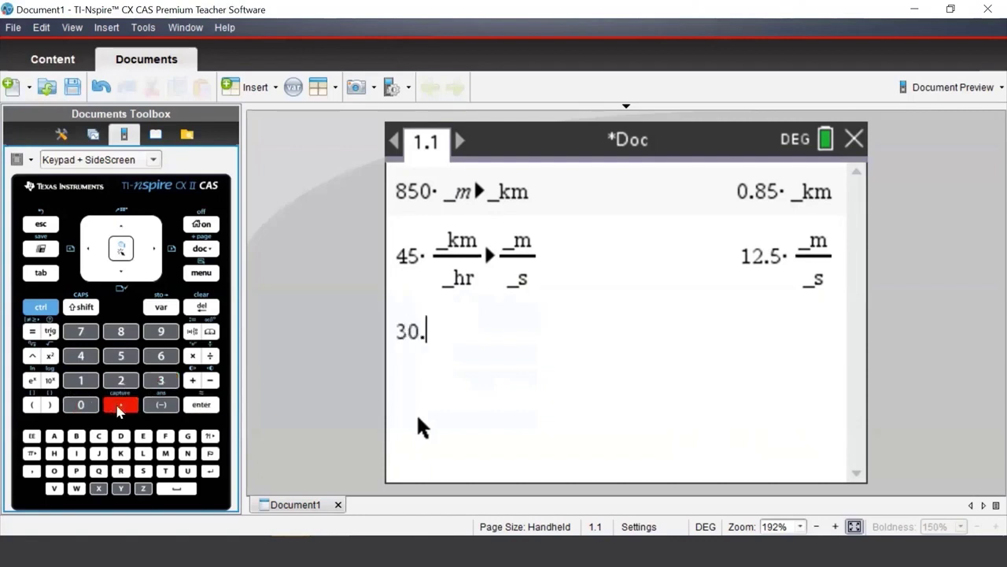
pyautogui.click(92, 384)
pyautogui.click(123, 385)
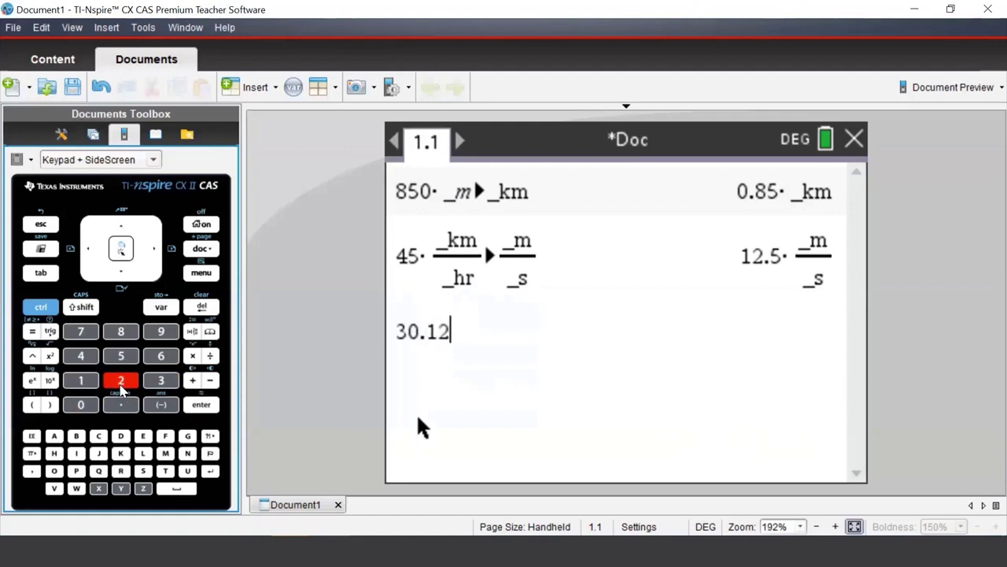
# Append the ° symbol from the symbol palette to make 30.12°.
pyautogui.click(31, 453)
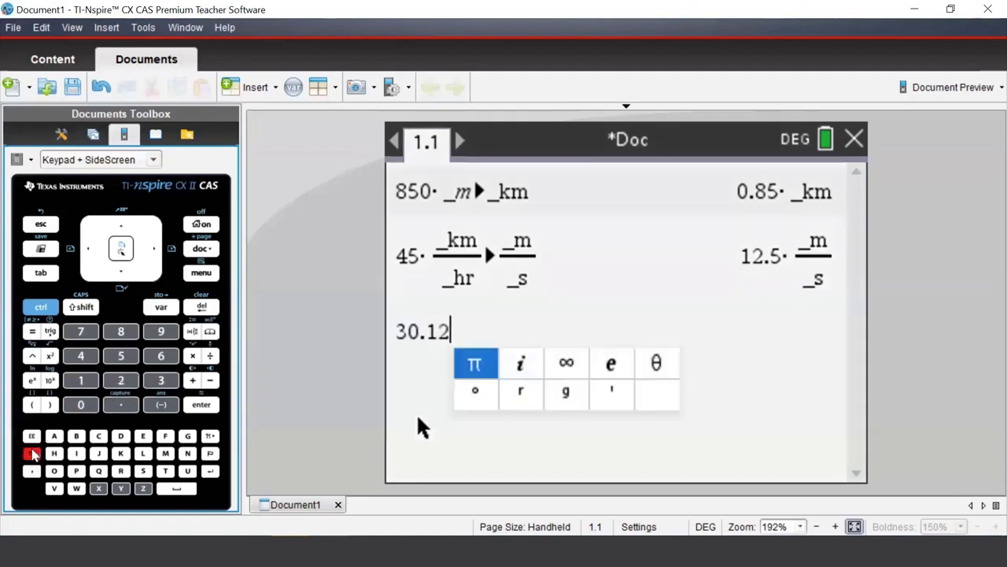
pyautogui.click(126, 275)
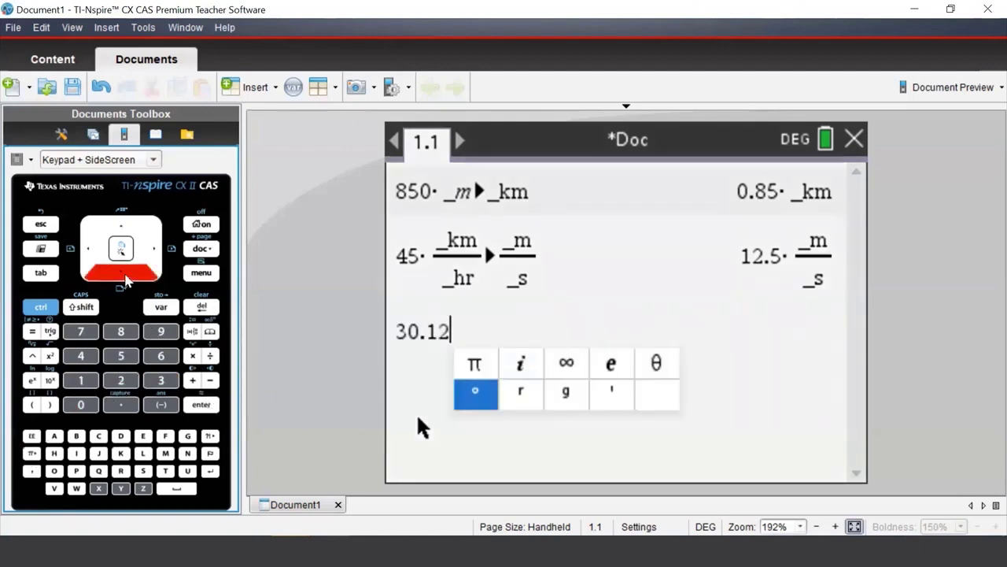
pyautogui.click(121, 250)
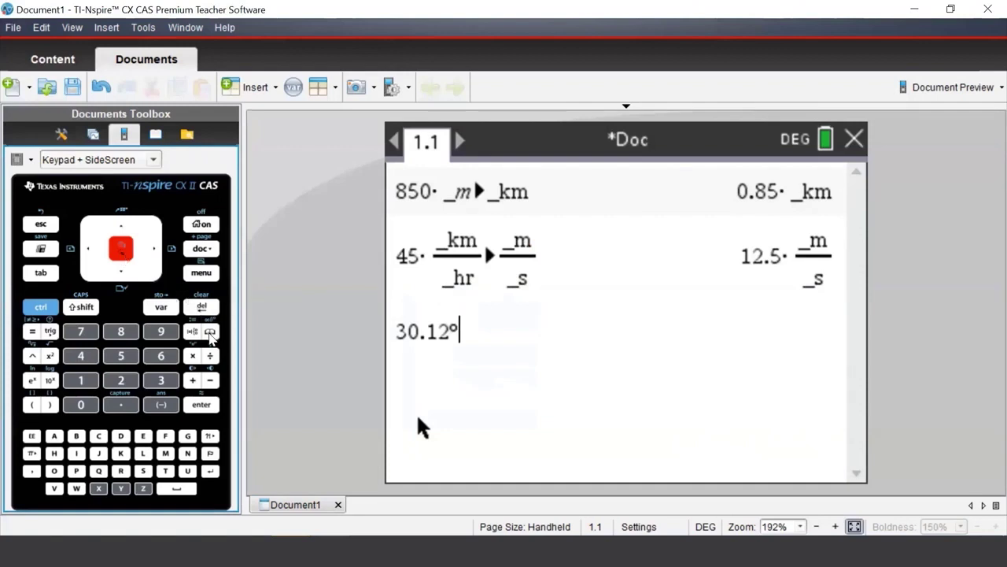
pyautogui.click(209, 332)
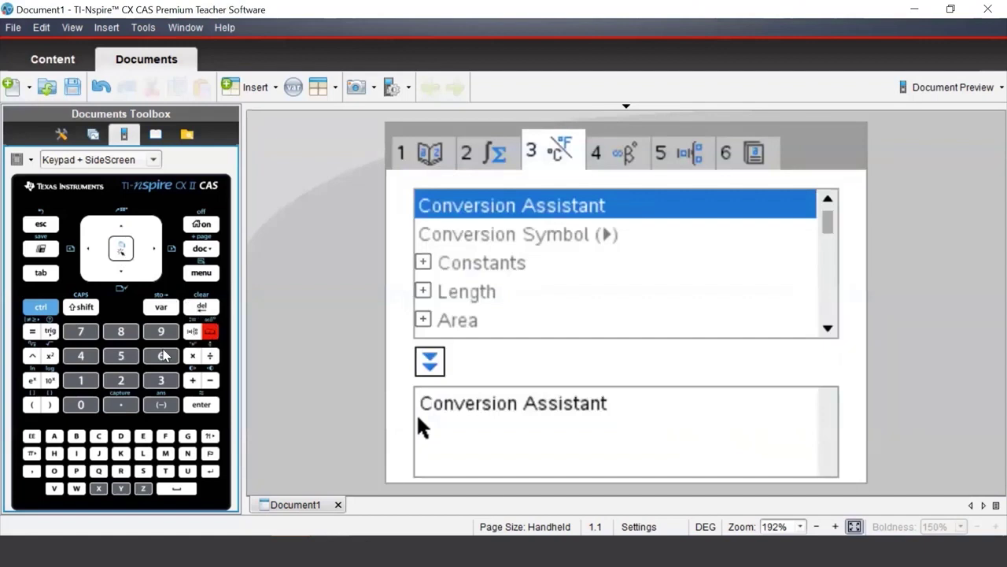
# Apply ▸DMS from the alphabetical catalog to 30.12° and evaluate to 30°7'12".
pyautogui.click(92, 380)
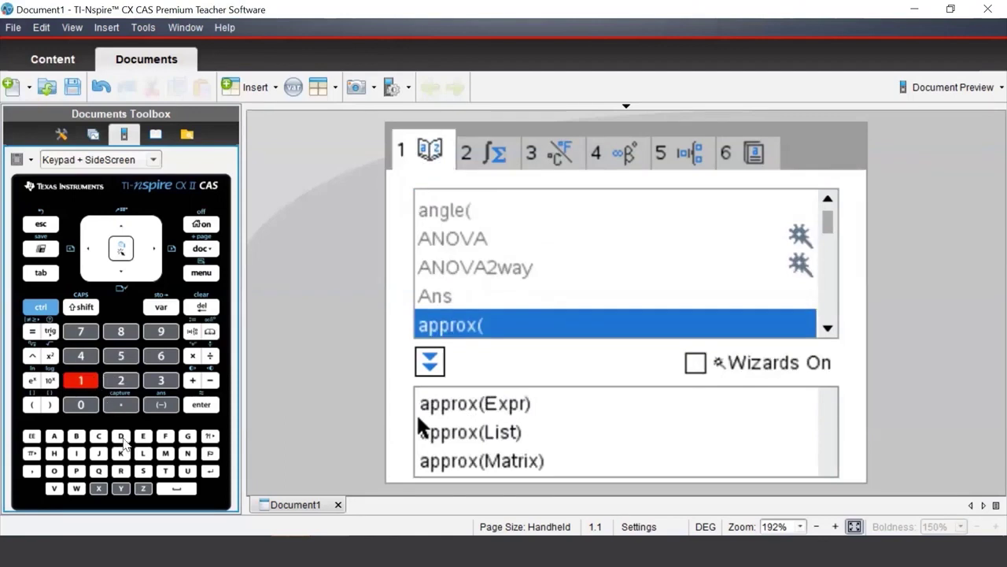
pyautogui.click(121, 437)
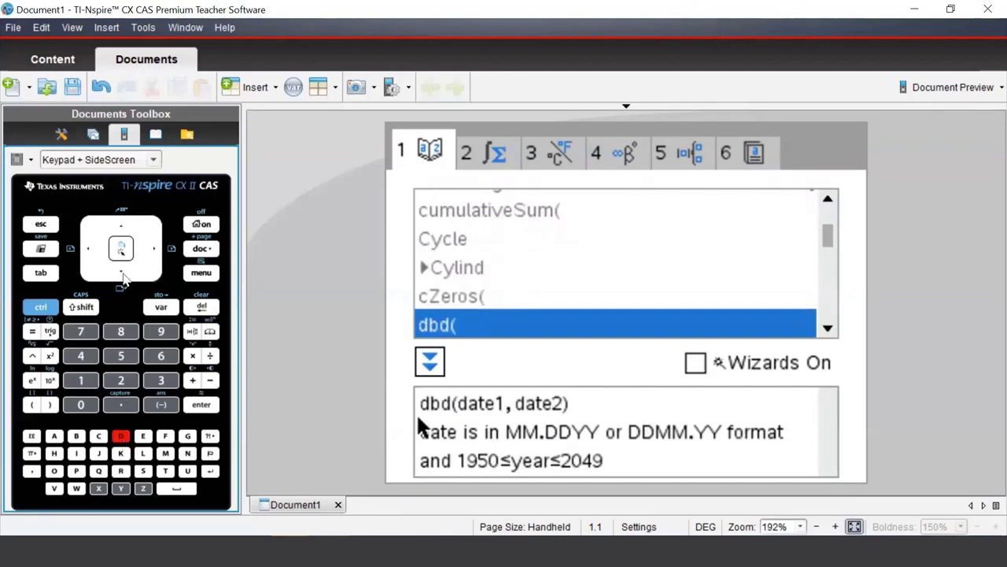
pyautogui.click(122, 275)
pyautogui.click(122, 276)
pyautogui.click(123, 276)
pyautogui.click(122, 275)
pyautogui.click(123, 276)
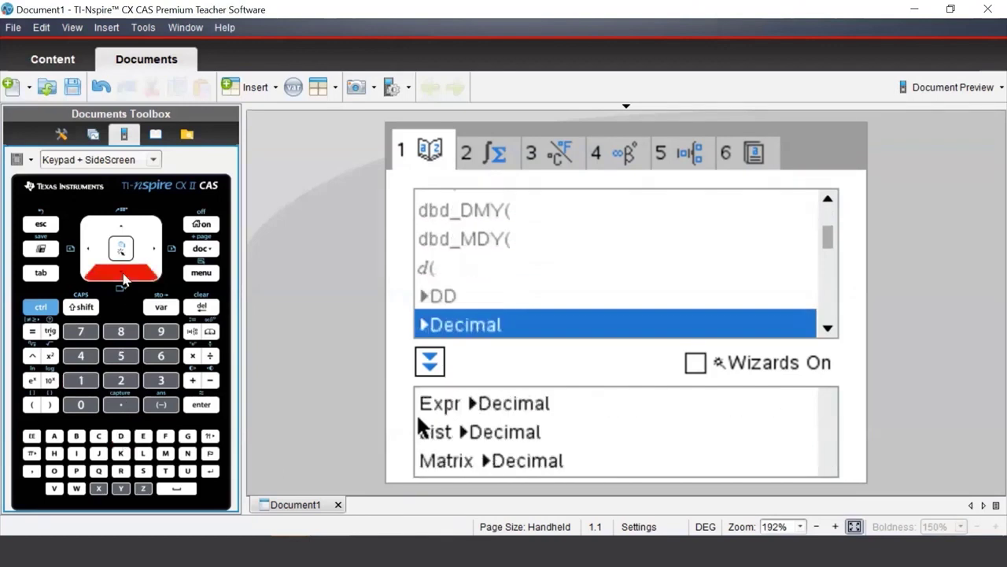
pyautogui.click(122, 276)
pyautogui.click(123, 275)
pyautogui.click(122, 275)
pyautogui.click(122, 275)
pyautogui.click(123, 276)
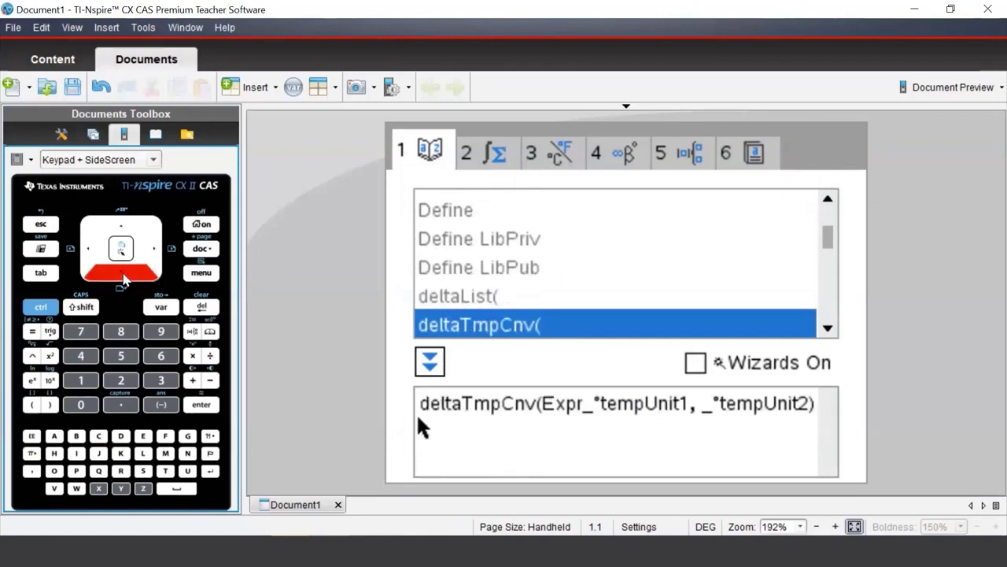
pyautogui.click(123, 275)
pyautogui.click(123, 275)
pyautogui.click(122, 275)
pyautogui.click(122, 276)
pyautogui.click(123, 275)
pyautogui.click(122, 276)
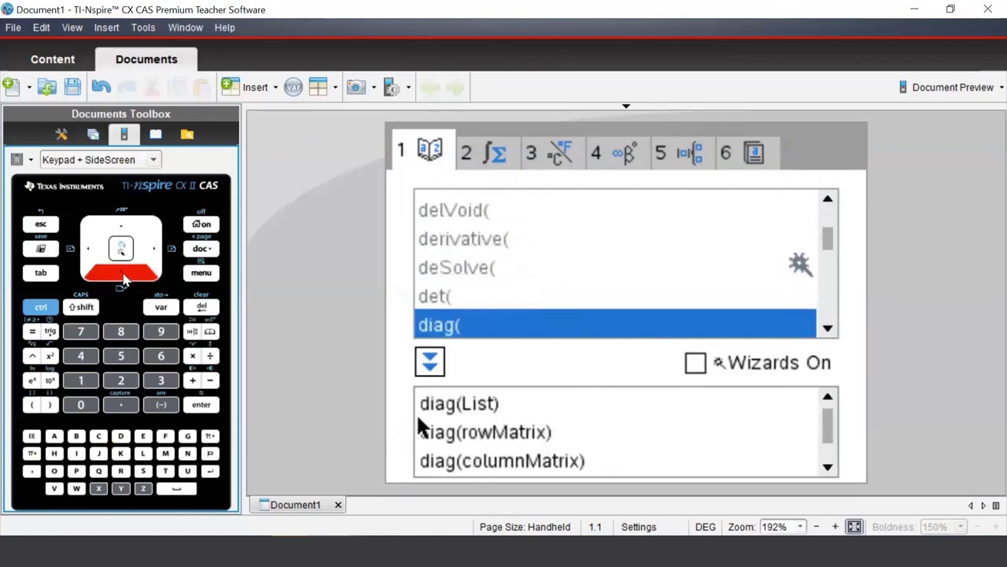
pyautogui.click(123, 275)
pyautogui.click(122, 276)
pyautogui.click(122, 276)
pyautogui.click(122, 275)
pyautogui.click(122, 275)
pyautogui.click(123, 275)
pyautogui.click(122, 276)
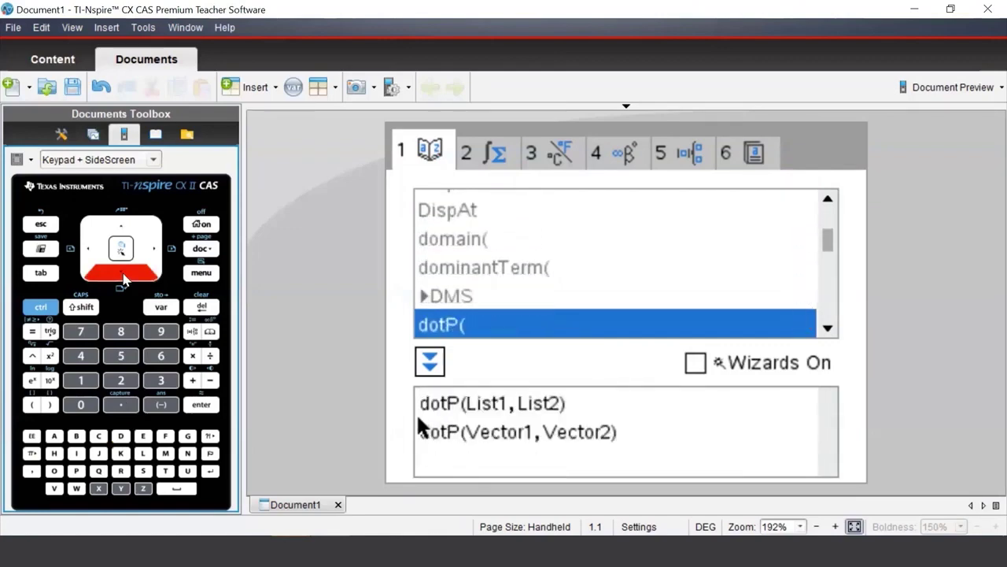
pyautogui.click(122, 234)
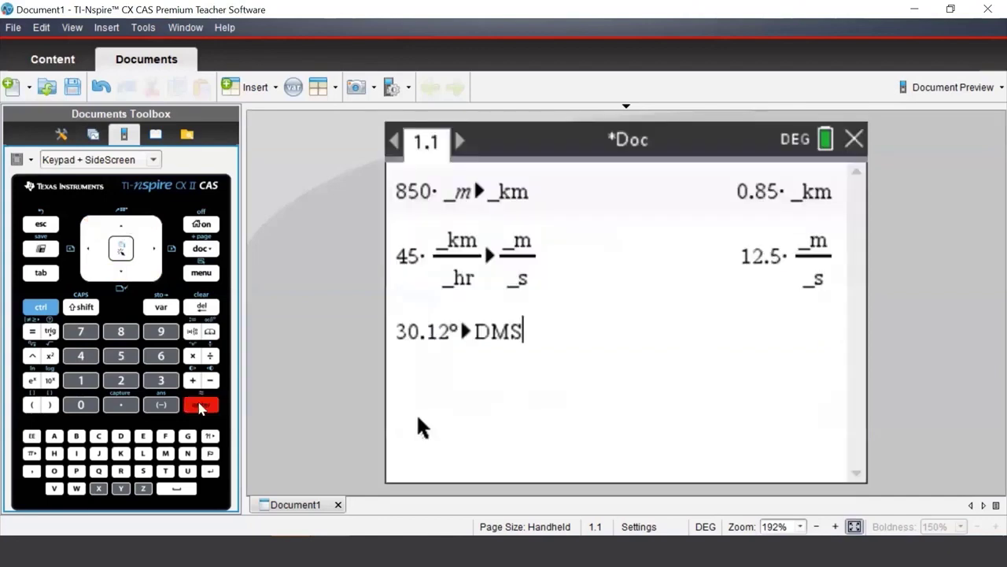
pyautogui.press('Return')
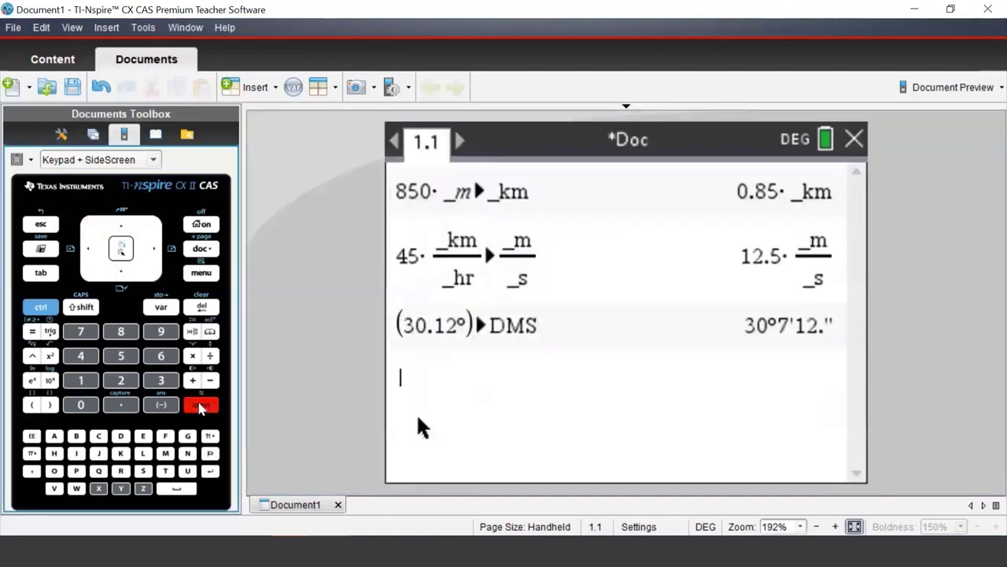